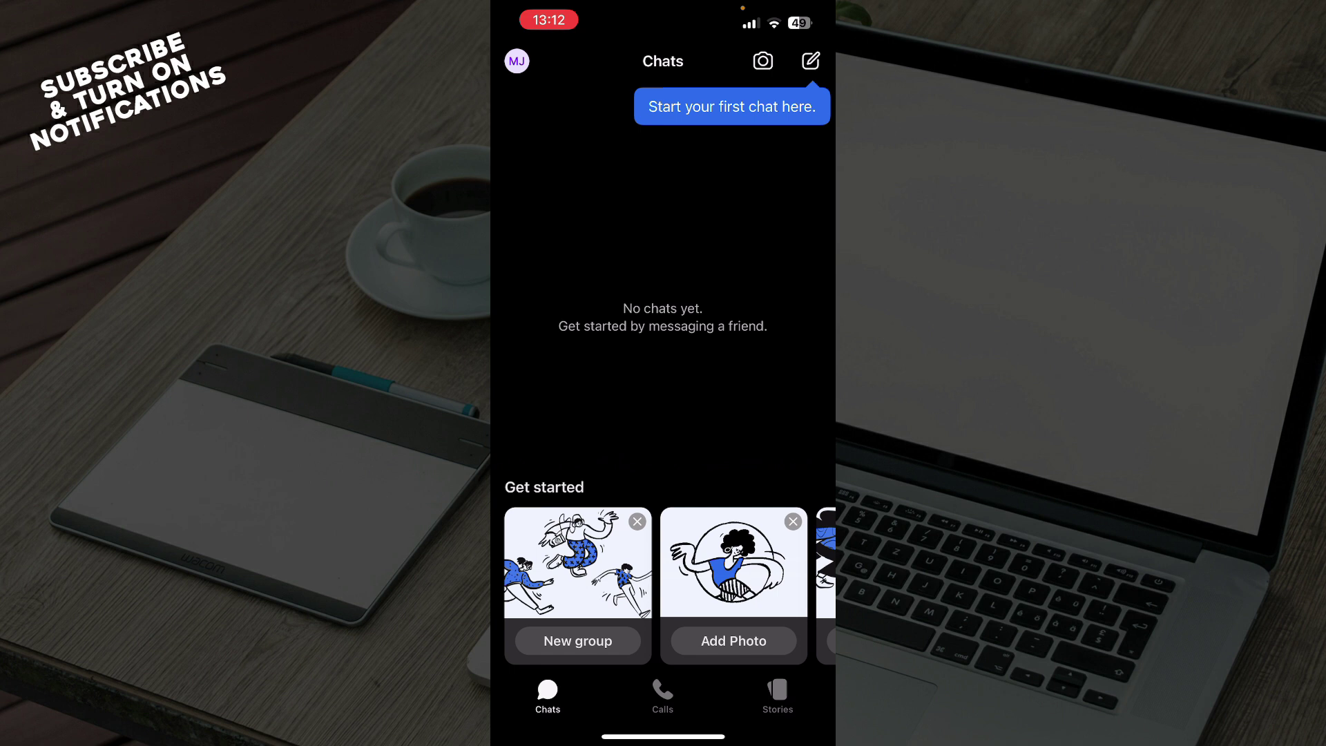
# Open the new-message screen and close it again, back to the empty Chats list.
pyautogui.click(810, 60)
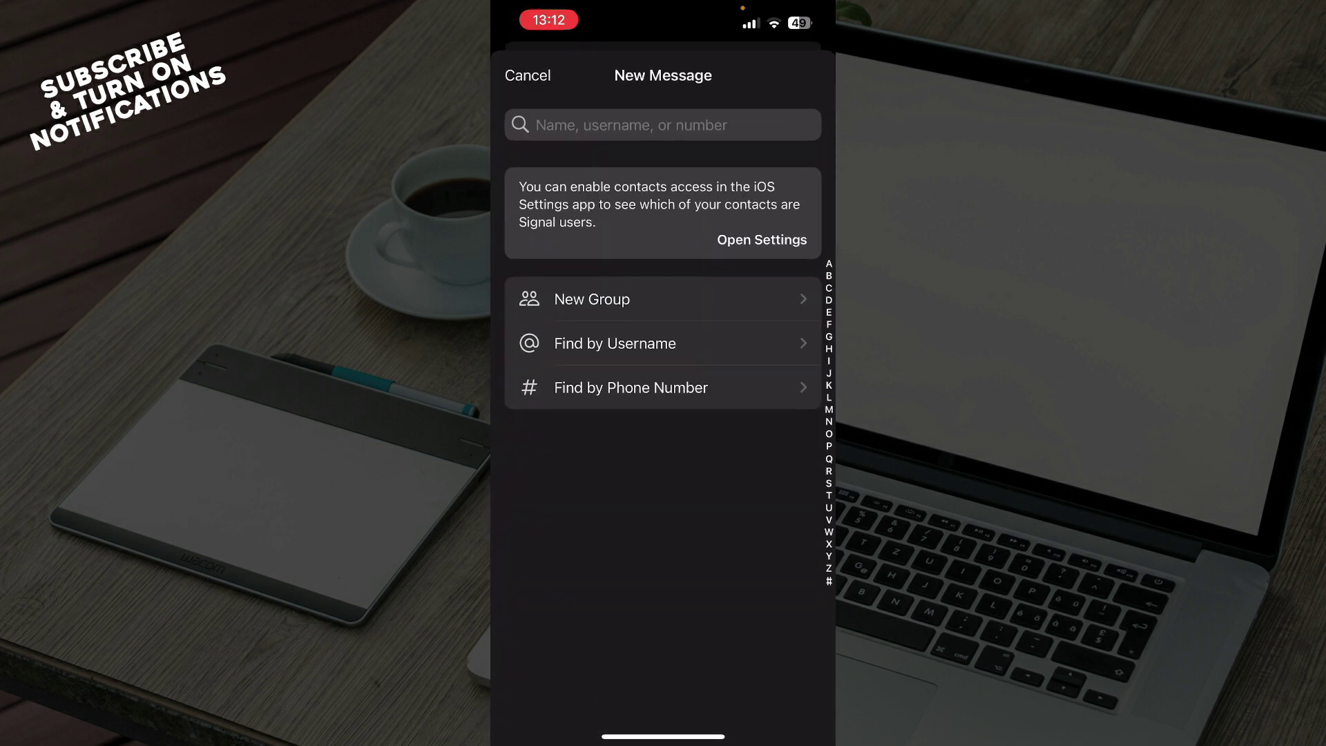
pyautogui.click(527, 75)
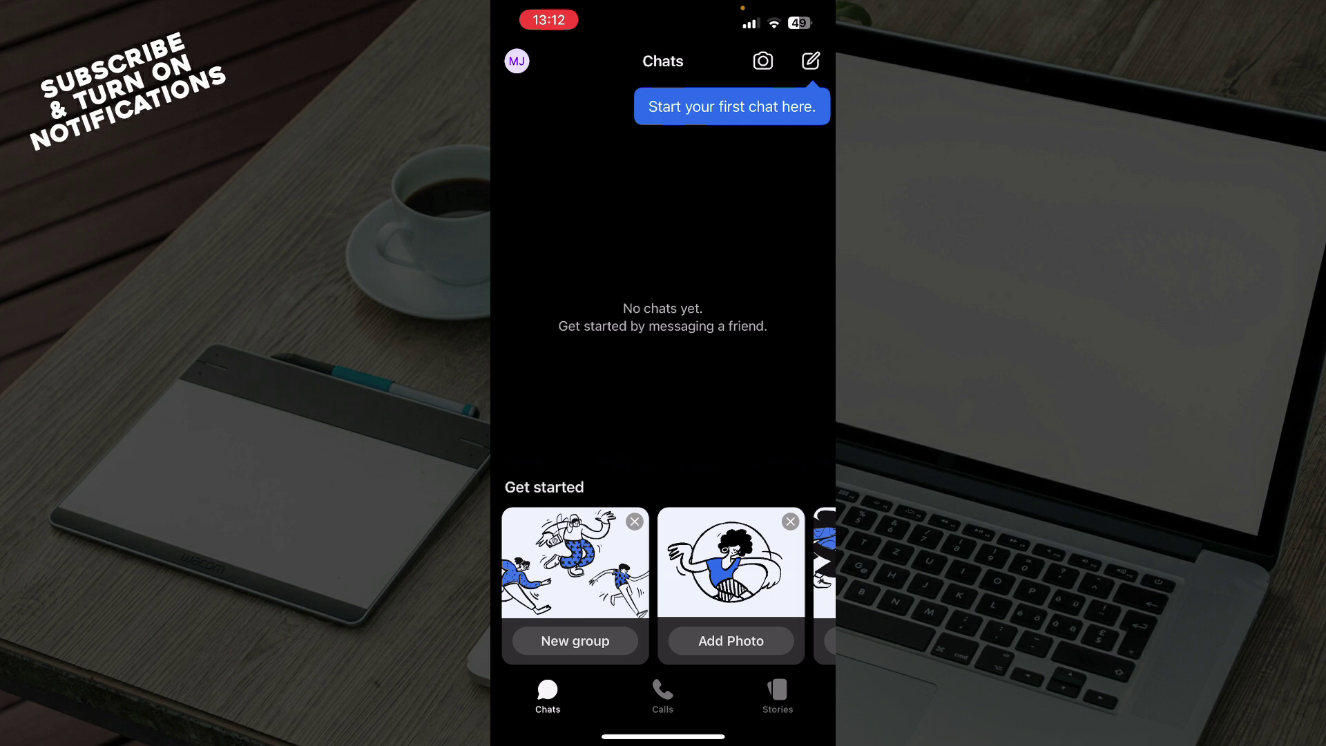
pyautogui.hscroll(2, 662, 580)
pyautogui.hscroll(3, 663, 581)
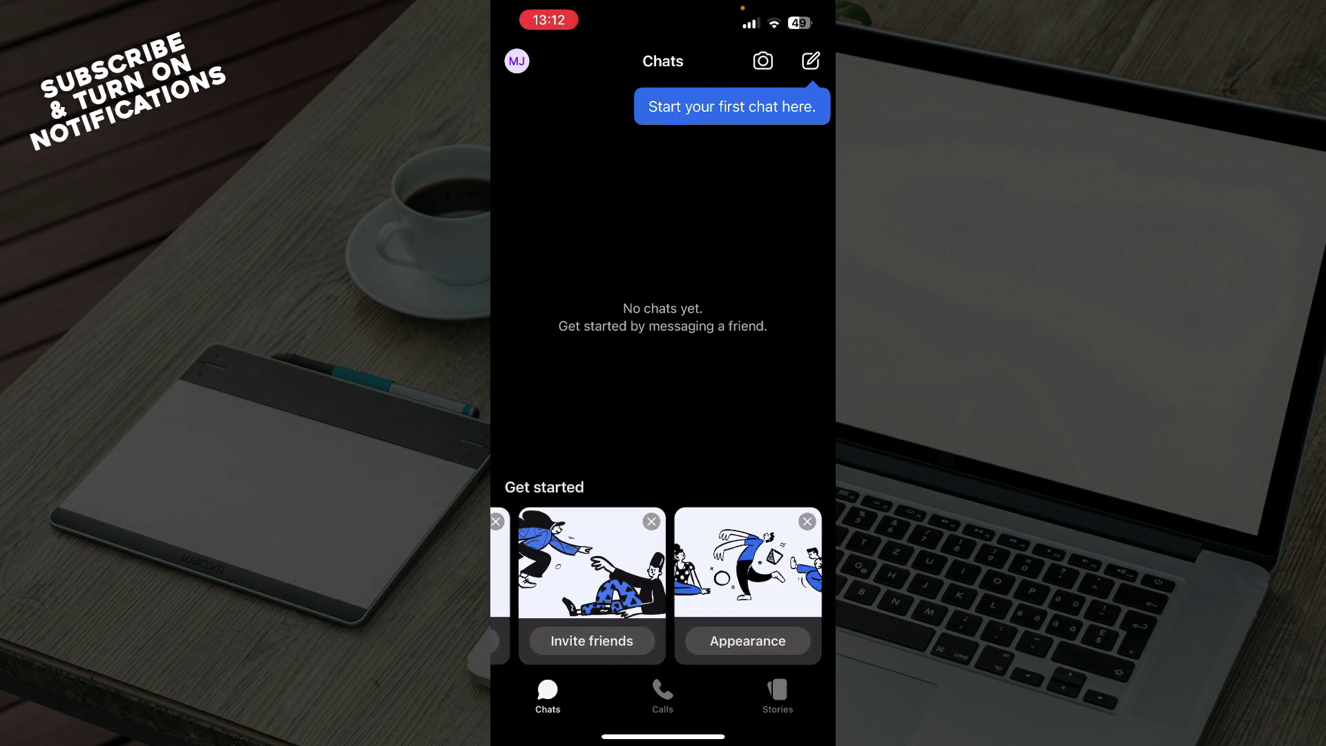
pyautogui.hscroll(-4, 663, 580)
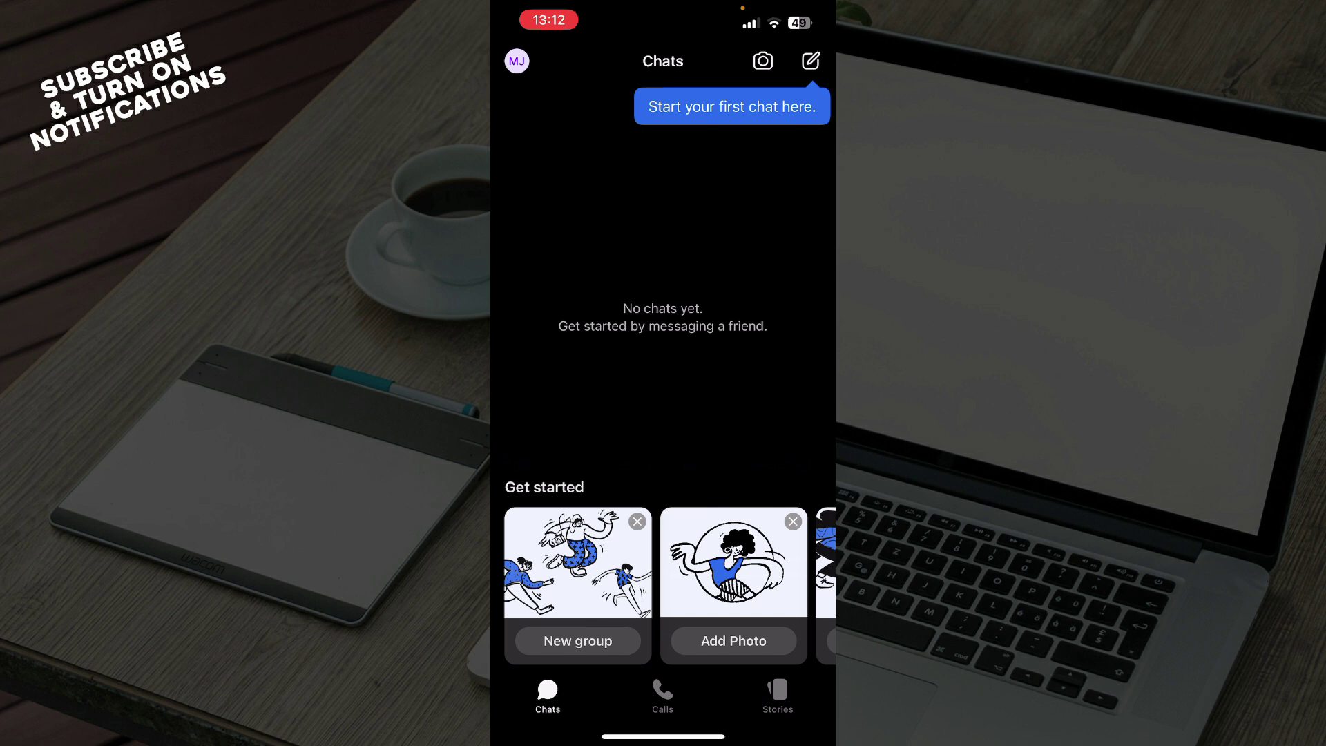
# View the empty call history, then the Stories tab with My Stories and Signal's story.
pyautogui.click(662, 696)
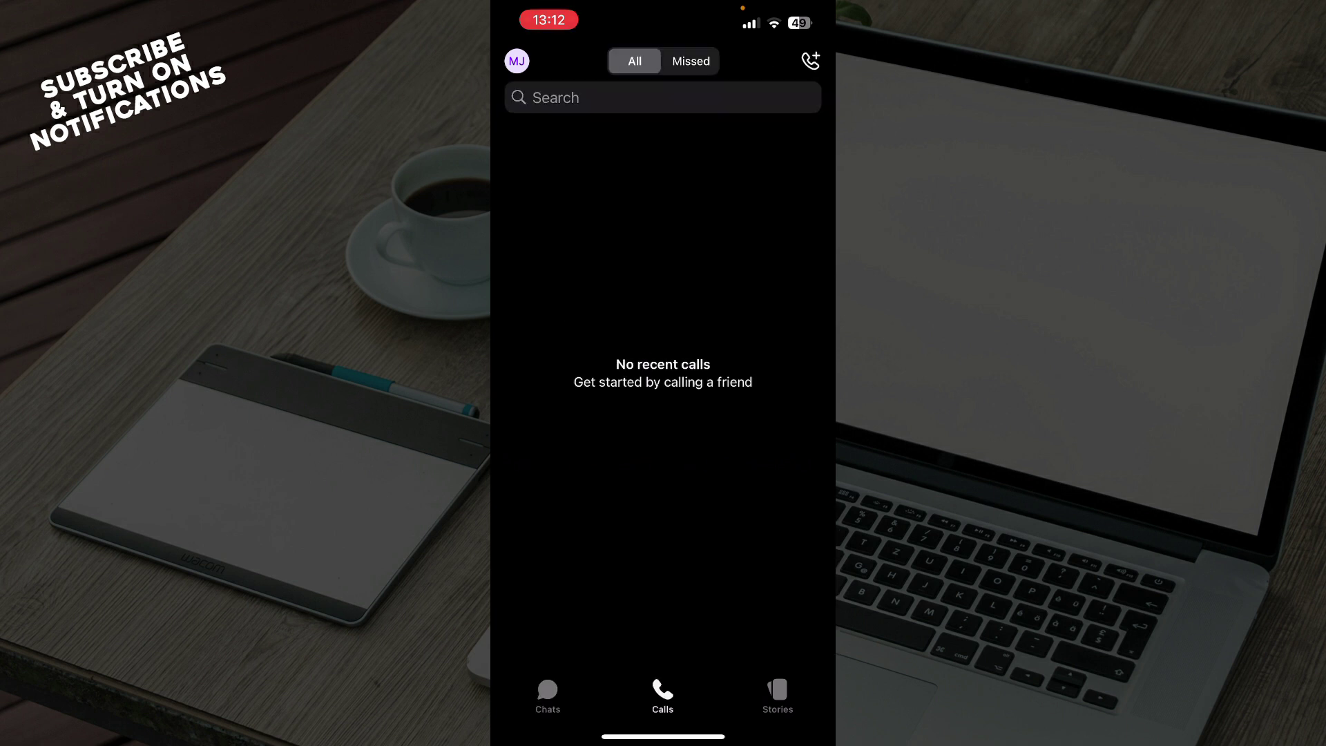
pyautogui.click(776, 696)
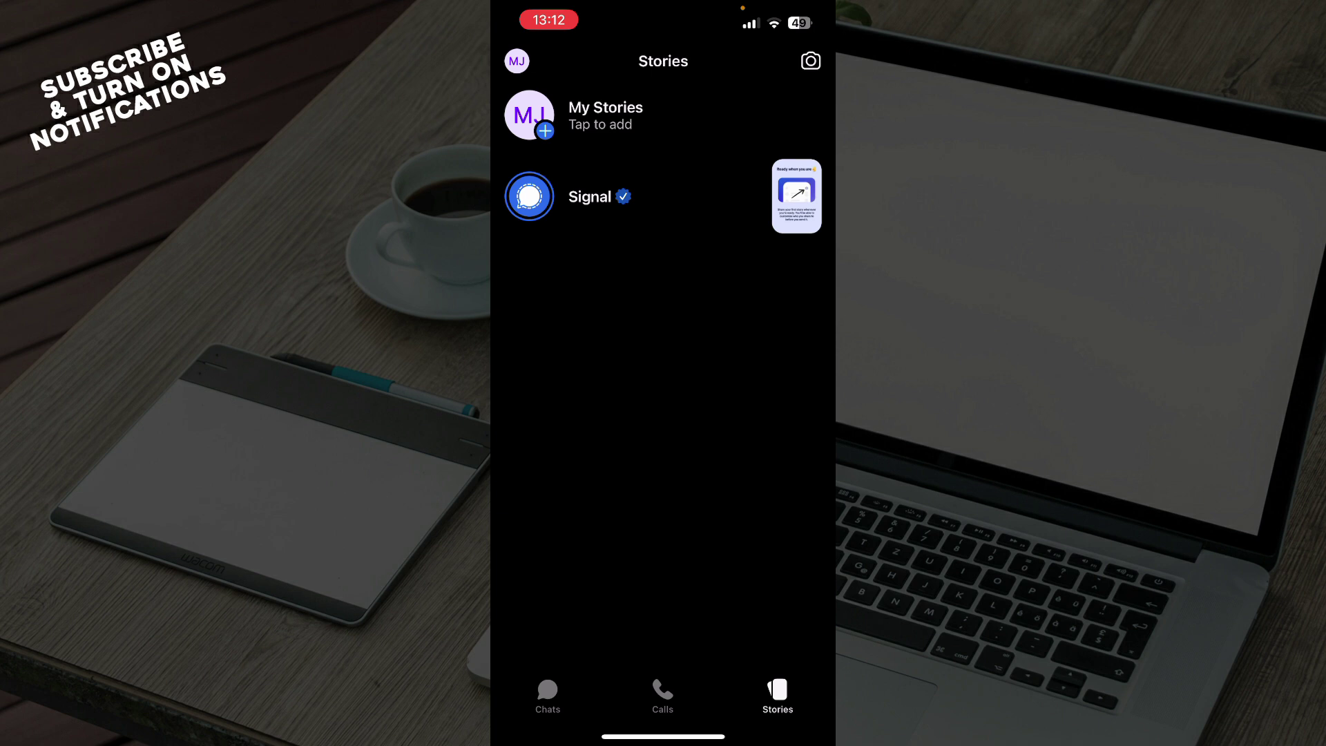
pyautogui.click(547, 697)
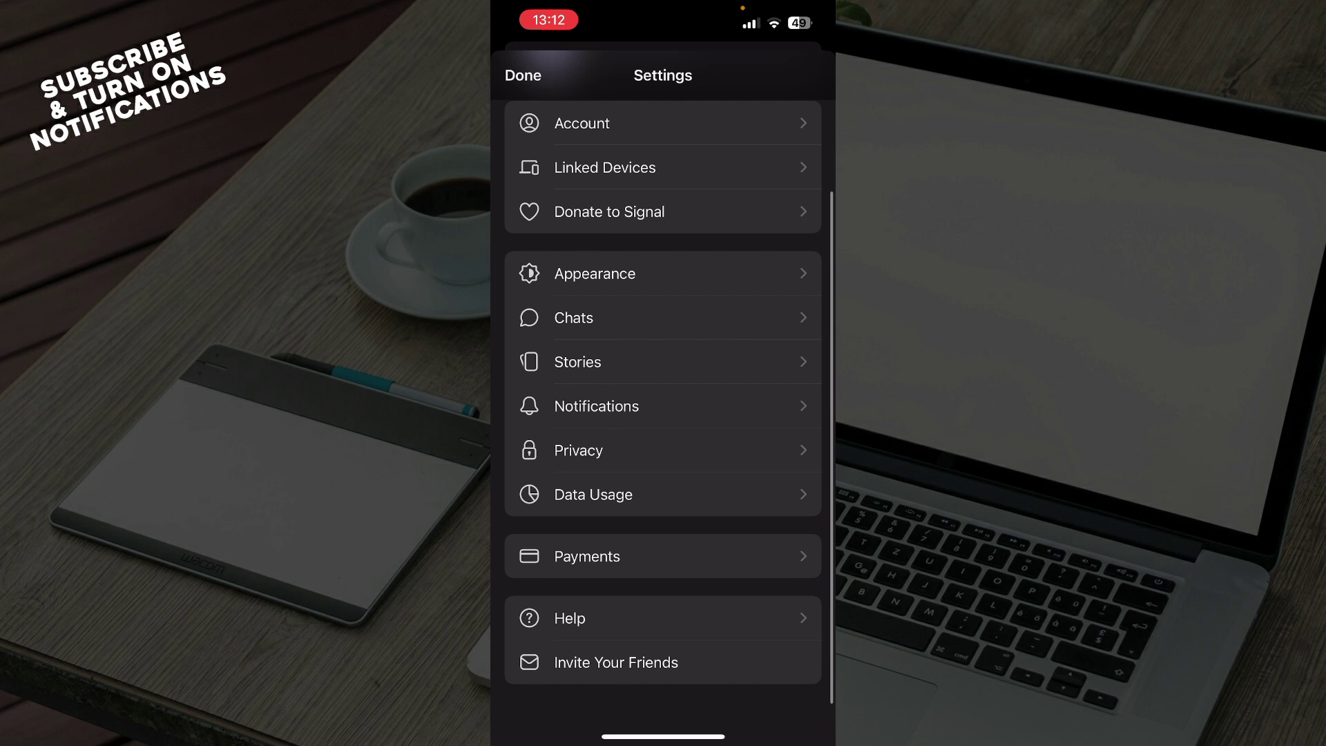
pyautogui.scroll(-1, 663, 414)
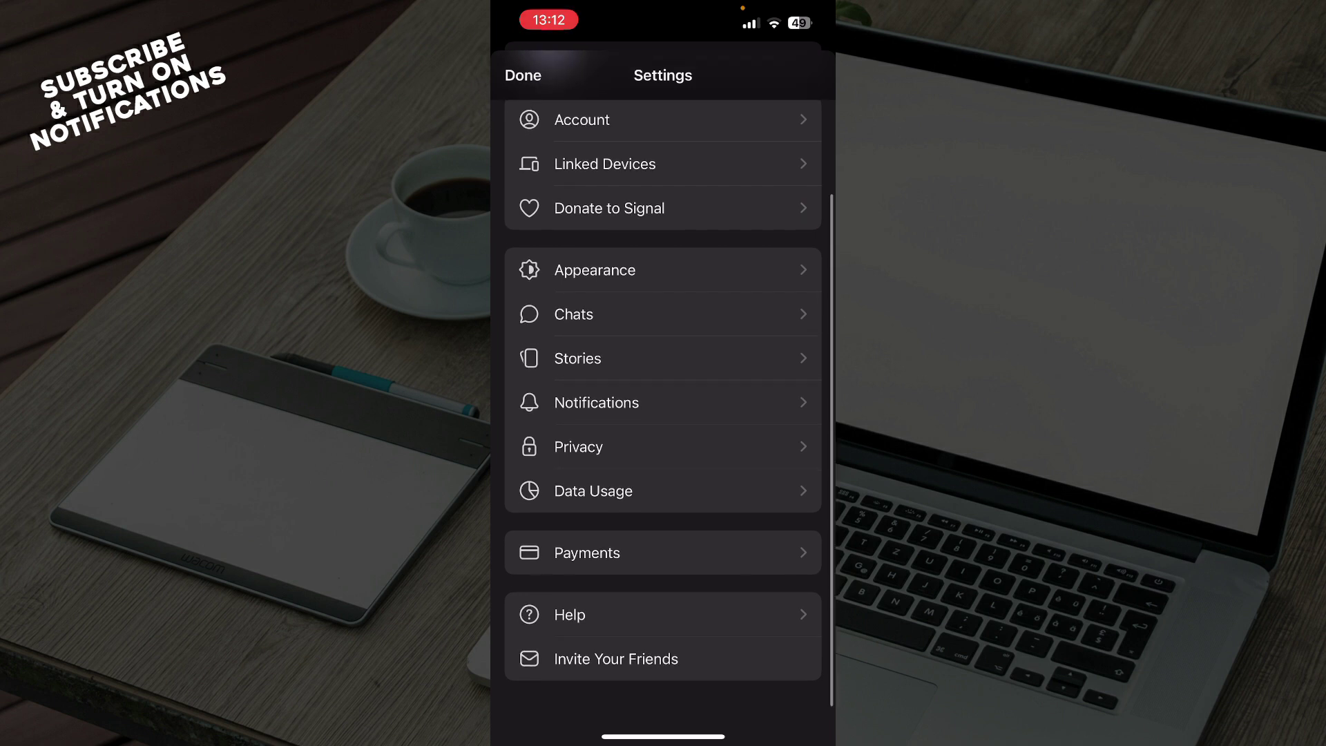